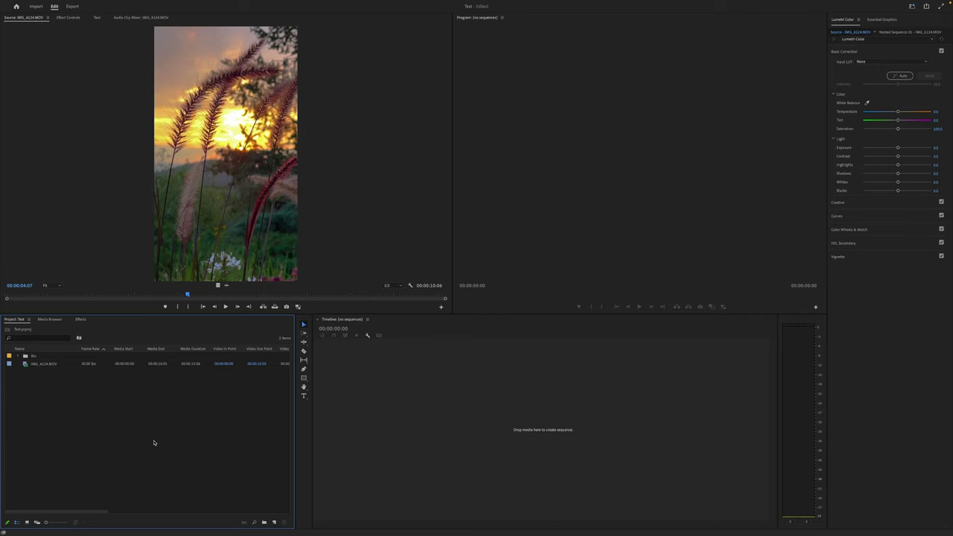
- Preview the IMG_6124.MOV clip by scrubbing through it in the Source Monitor
double_click(50, 366)
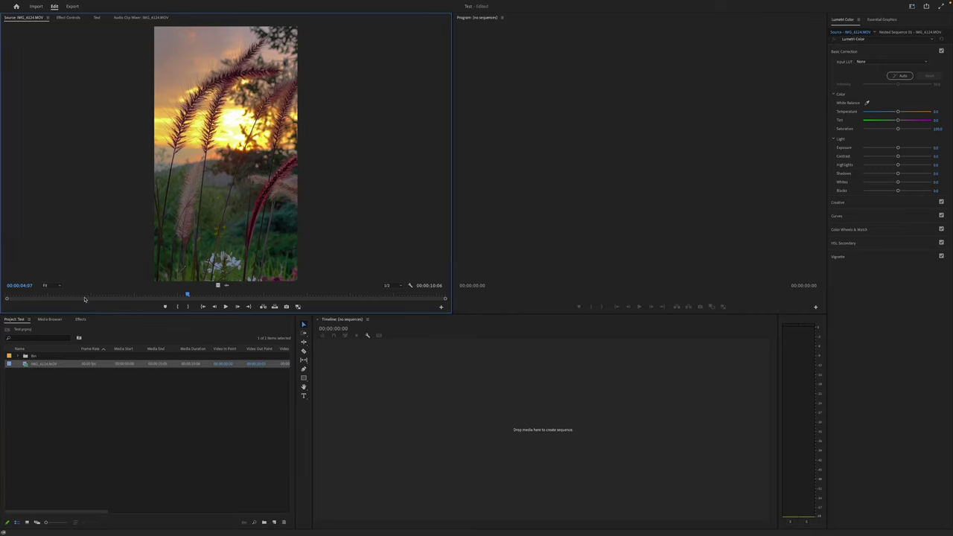
left_click_drag(188, 295, 138, 290)
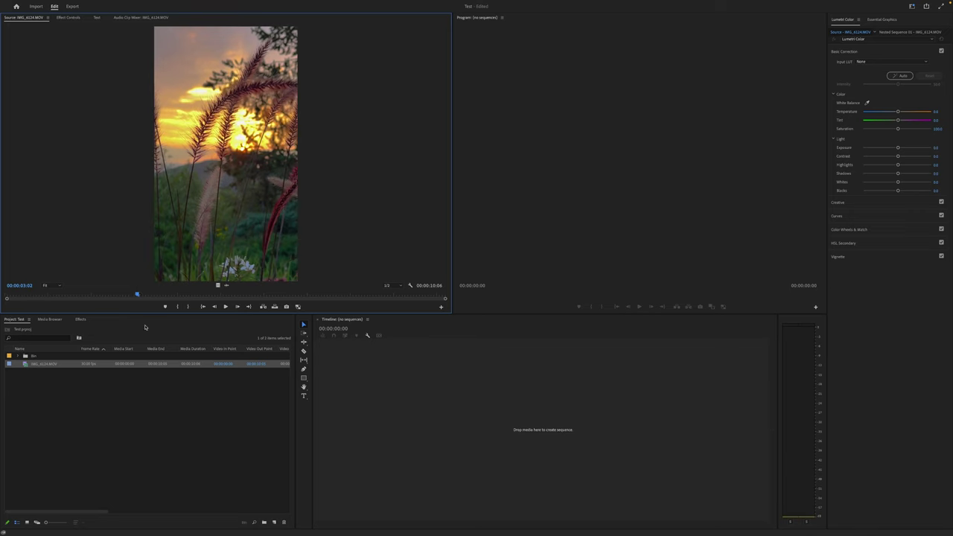
left_click(133, 428)
- Start a new sequence from the Project panel's New Item menu
right_click(128, 397)
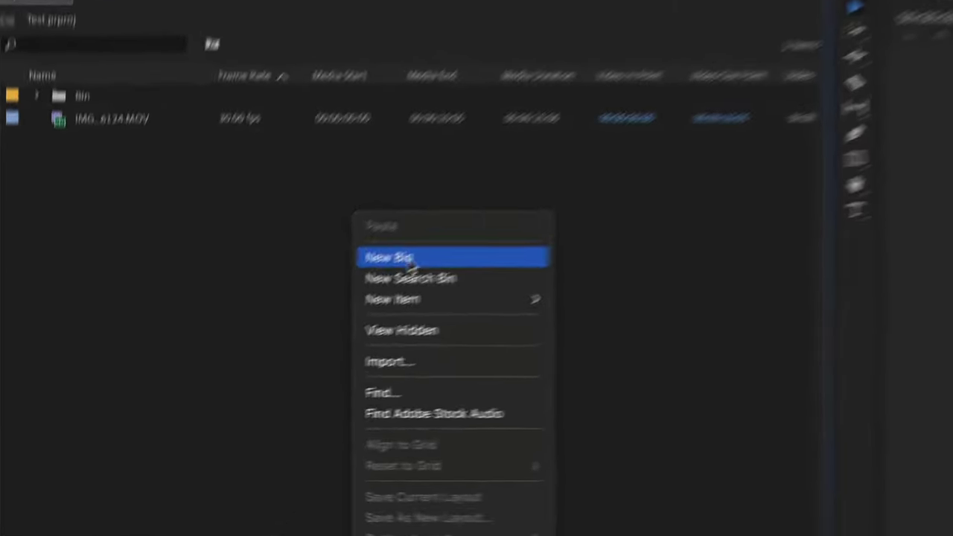
mouse_move(152, 425)
left_click(665, 296)
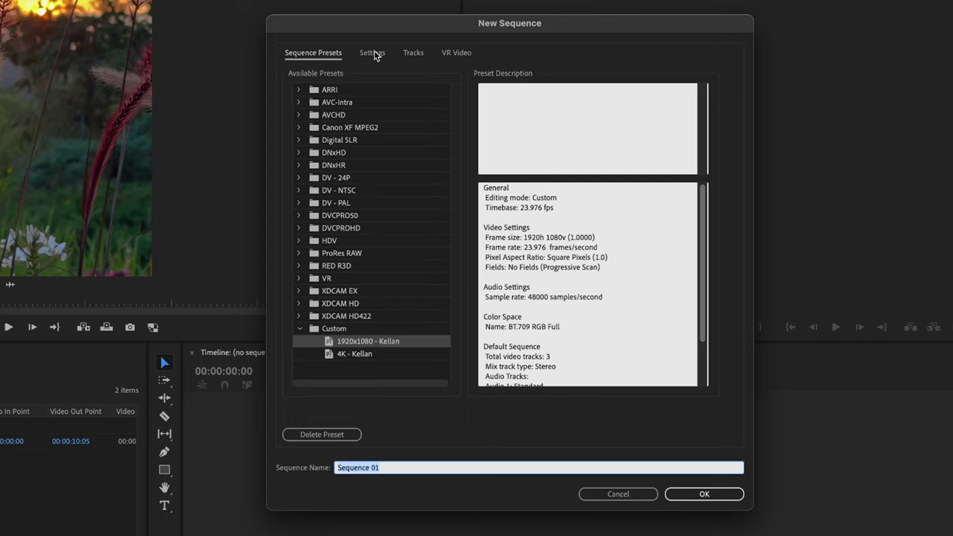
- In the sequence Settings, keep the Custom editing mode and a 23.976 fps timebase
left_click(372, 53)
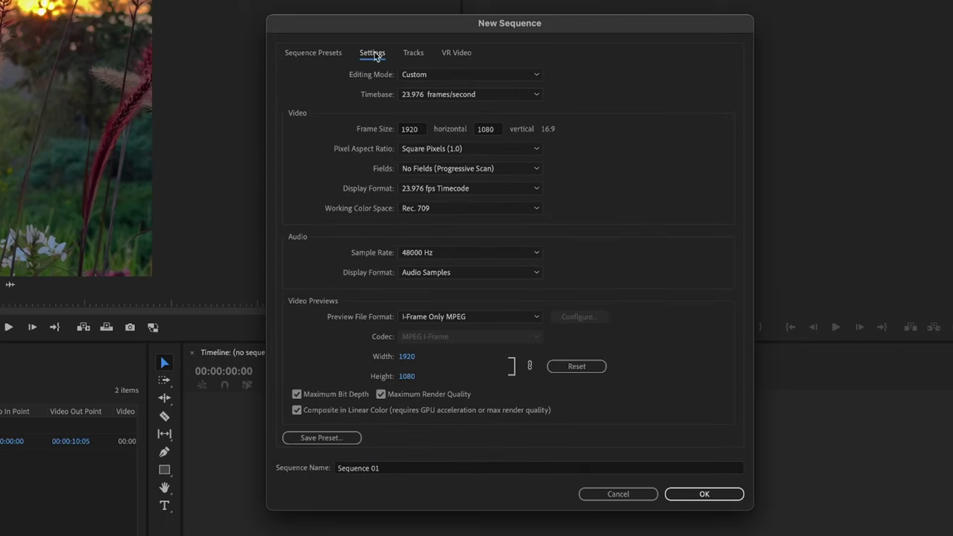
left_click(468, 80)
left_click(509, 90)
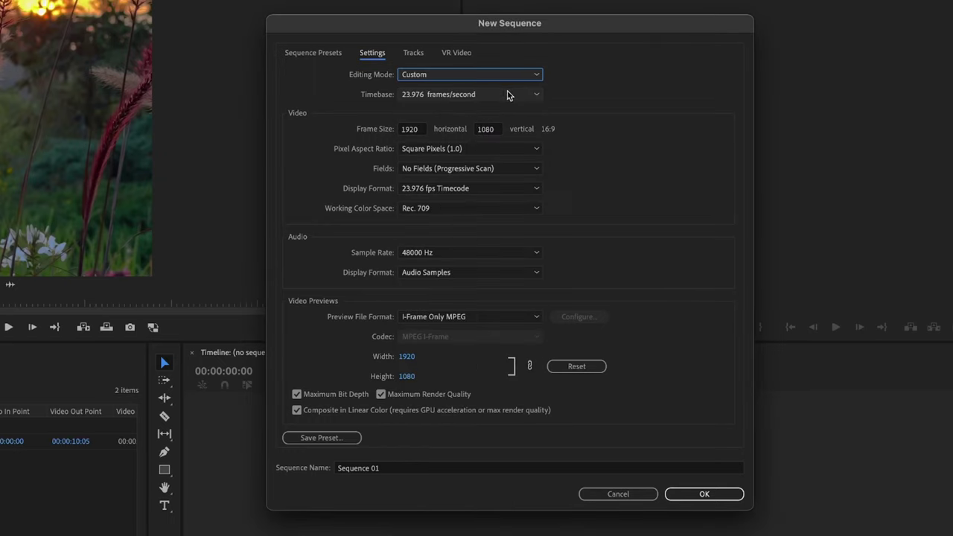
left_click(480, 96)
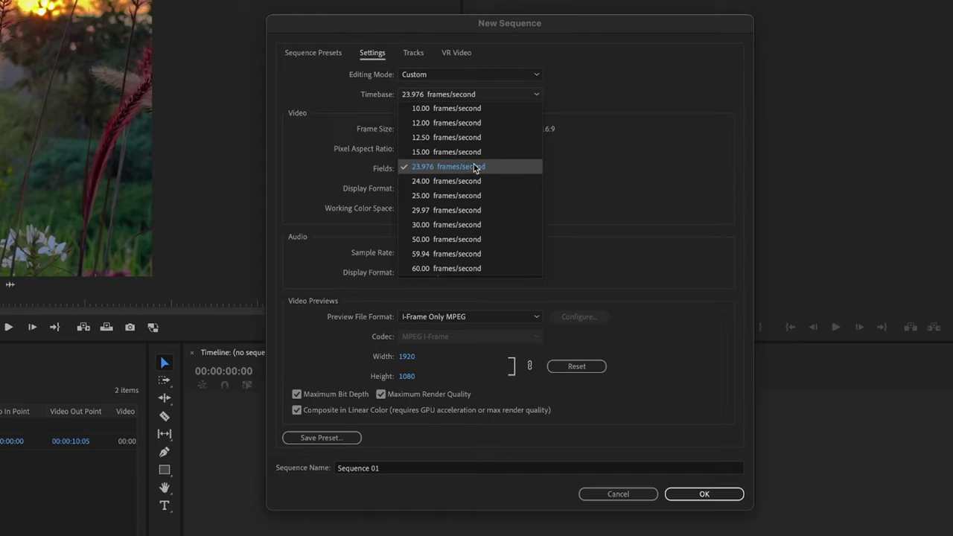
left_click(475, 168)
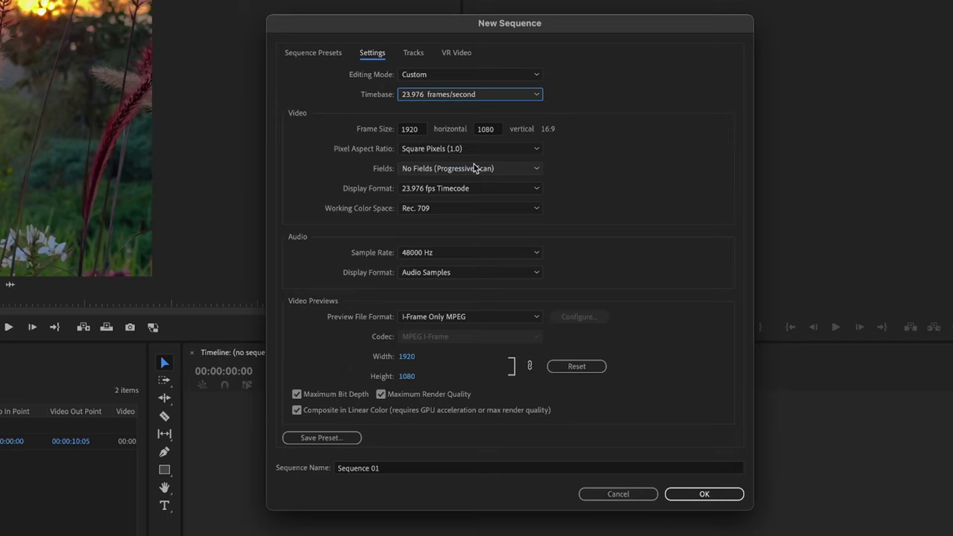
- Set the frame size to 1080 x 1920 with square pixels
left_click(412, 128)
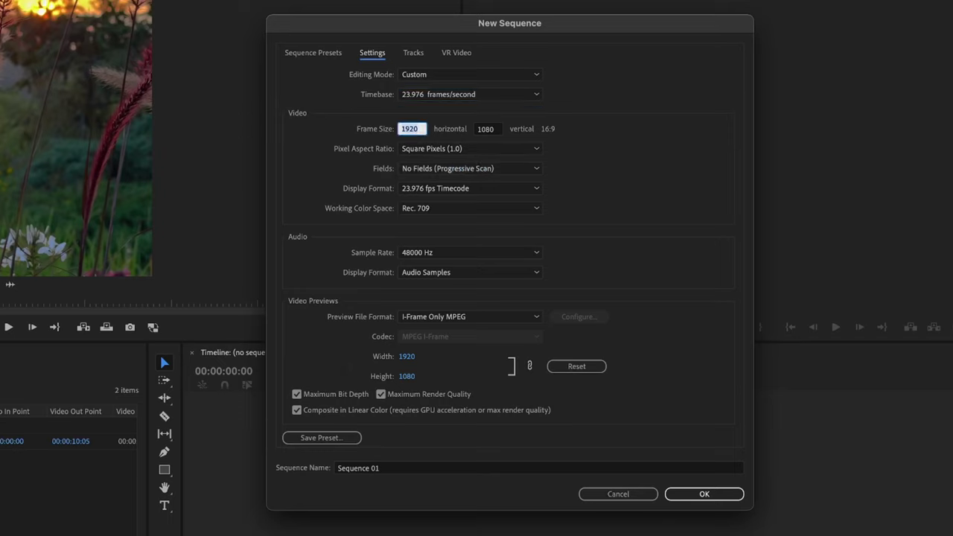
type("1080")
key("Tab")
type("1920")
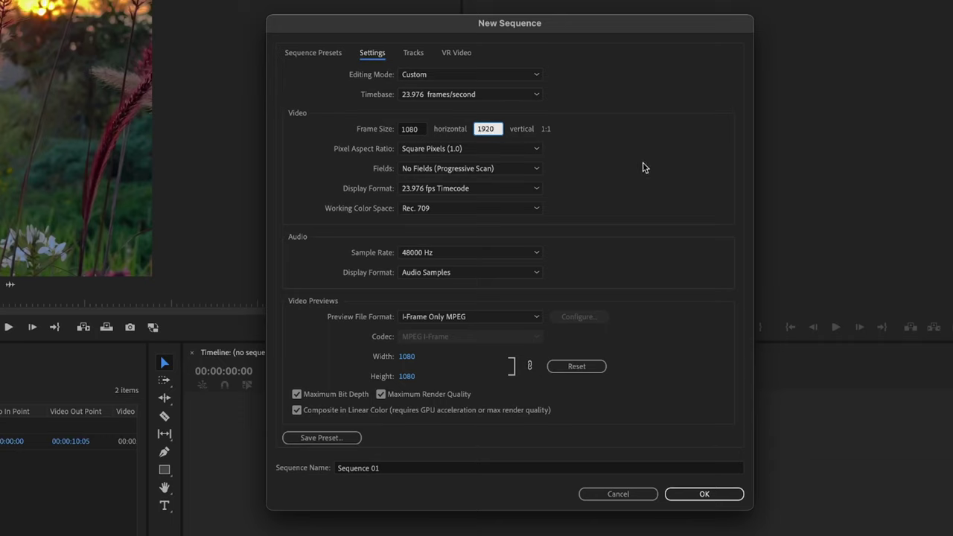
left_click(645, 167)
left_click(497, 149)
left_click(521, 162)
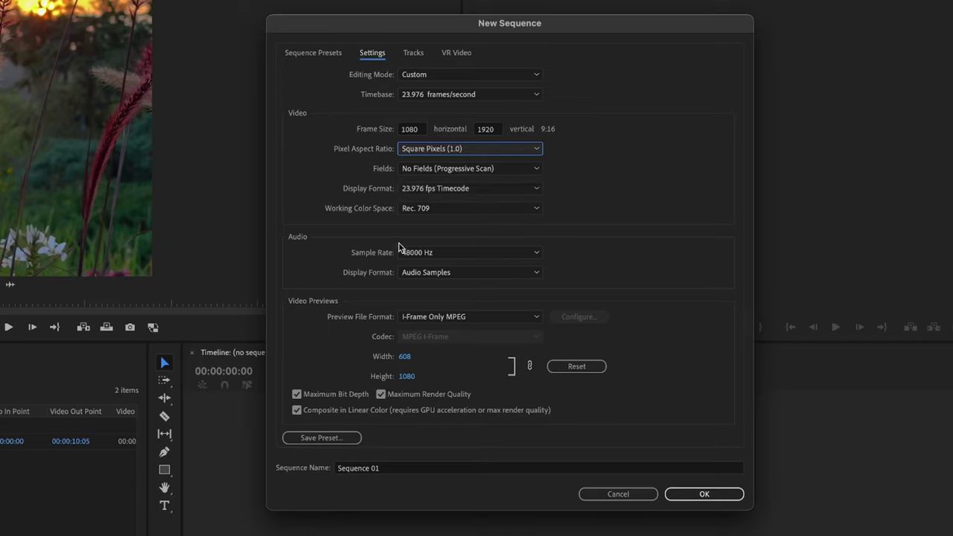
- Name the sequence 'IG Reel', create it, and drop IMG_6124.MOV into it
left_click(472, 316)
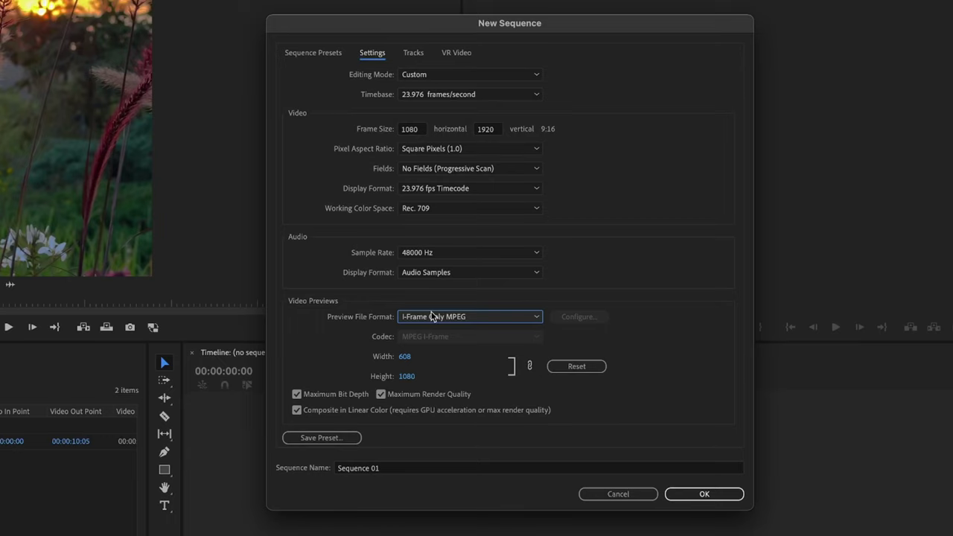
left_click(441, 471)
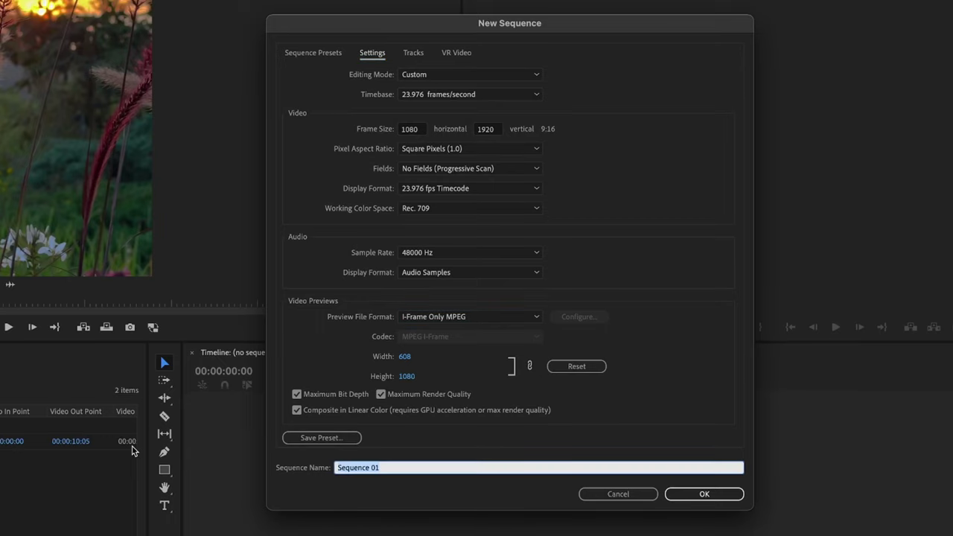
type("IG Reel")
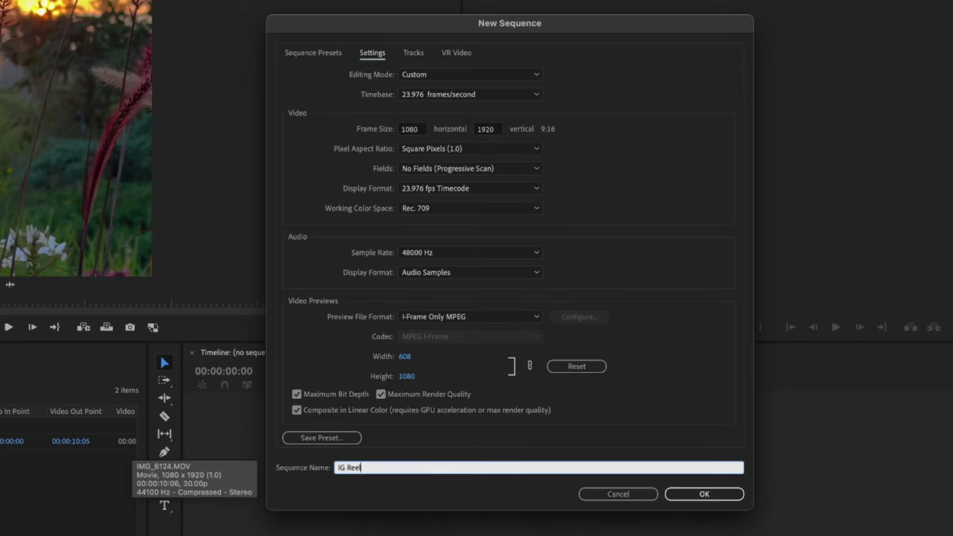
key("Return")
left_click_drag(43, 371, 382, 429)
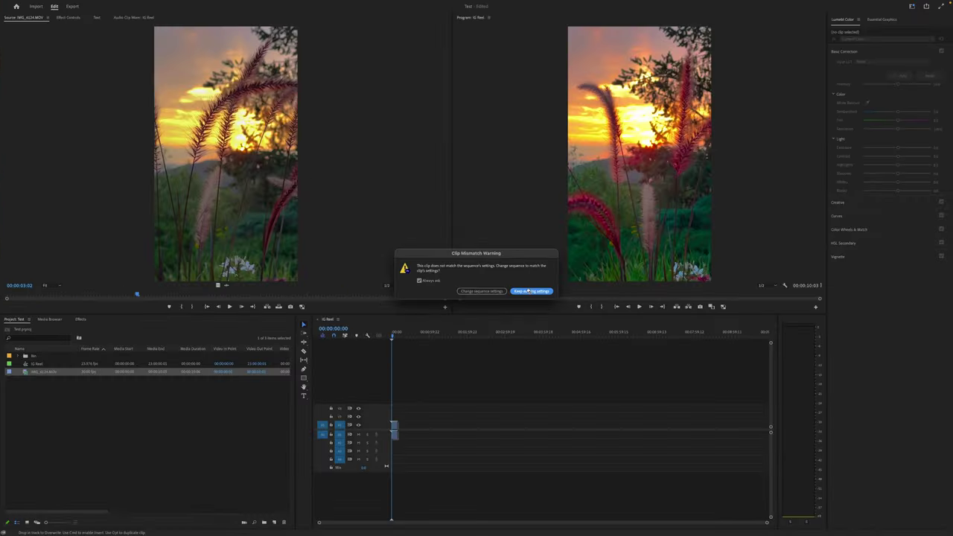
- Keep the sequence's vertical settings at the clip mismatch warning, fit the timeline, and select the clip
left_click(590, 280)
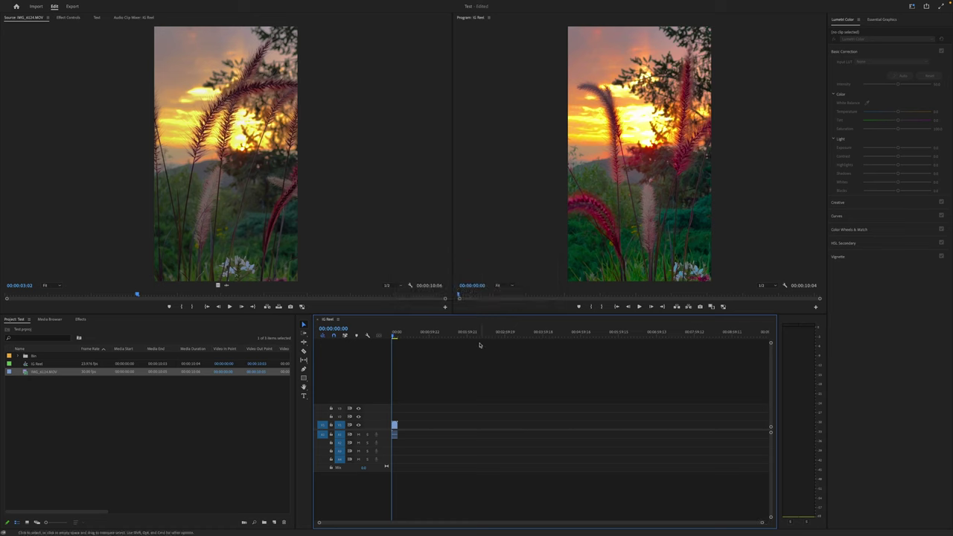
key("backslash")
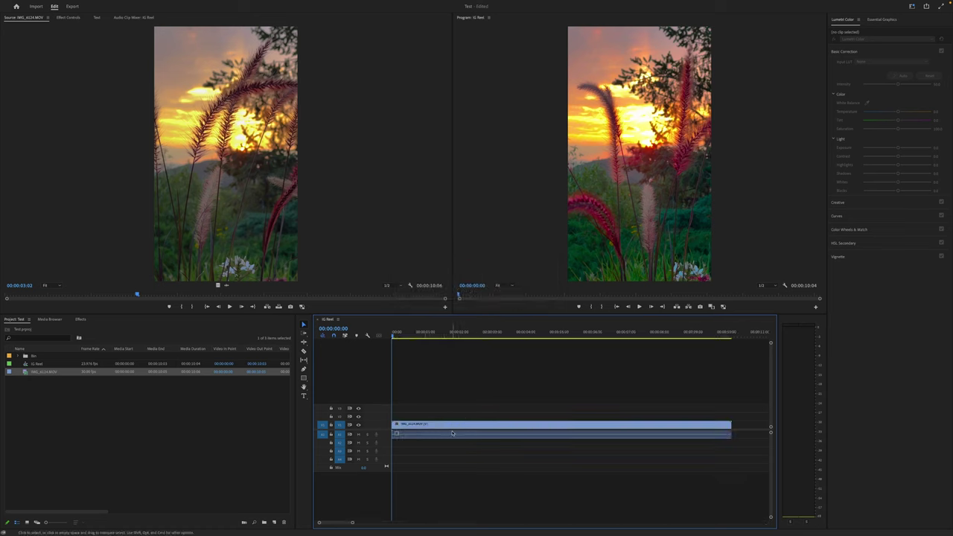
left_click_drag(446, 333, 512, 333)
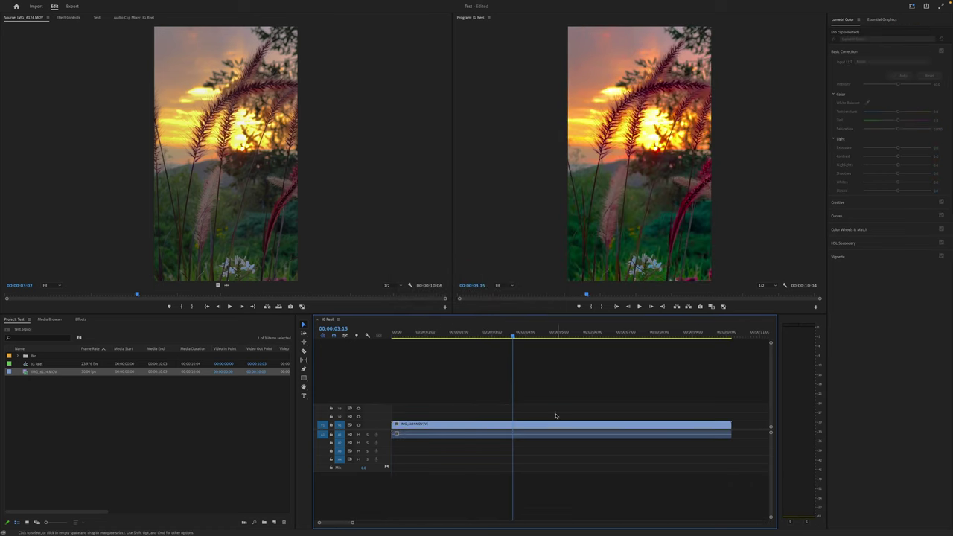
left_click(550, 430)
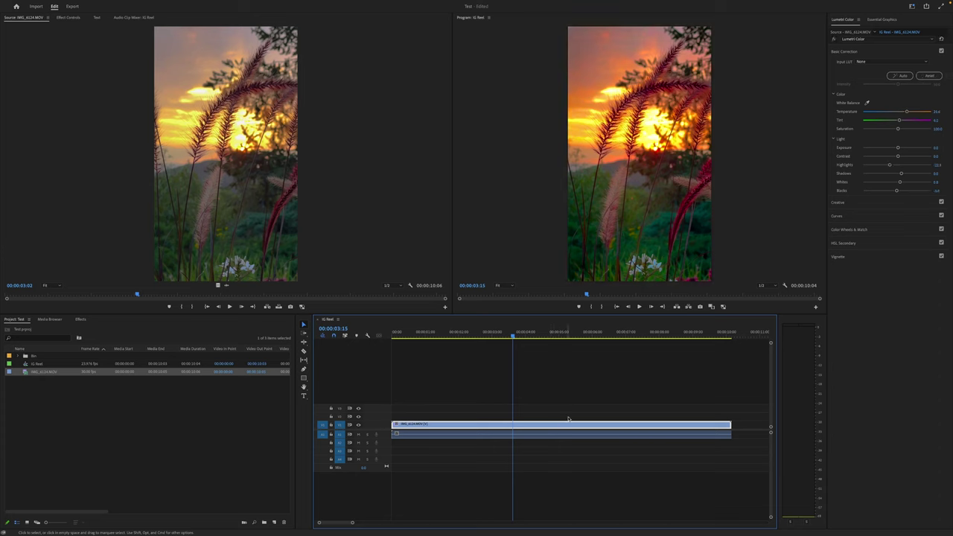
- Scrub the playhead between 00:00:02:15 and 00:00:03:03 on the clip
left_click(515, 333)
left_click_drag(513, 333, 479, 334)
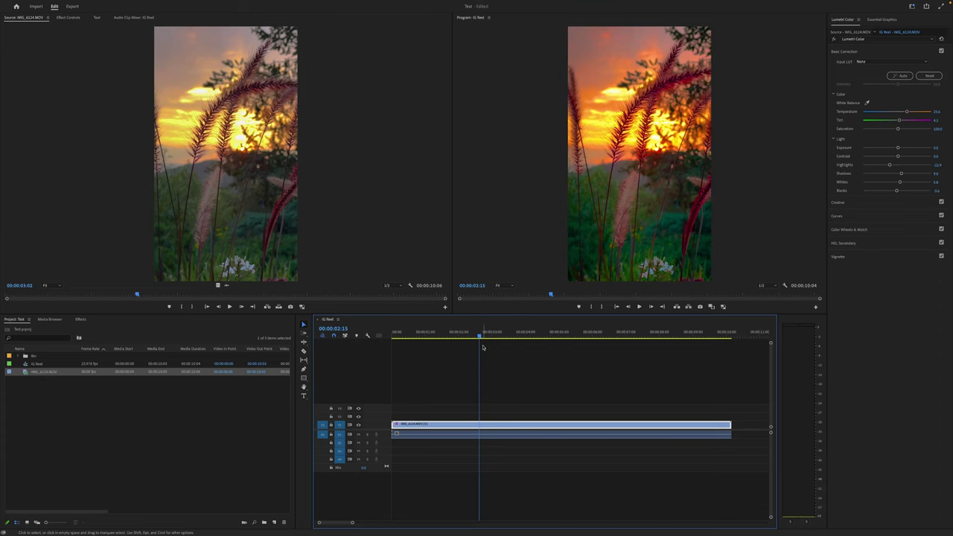
left_click(504, 437)
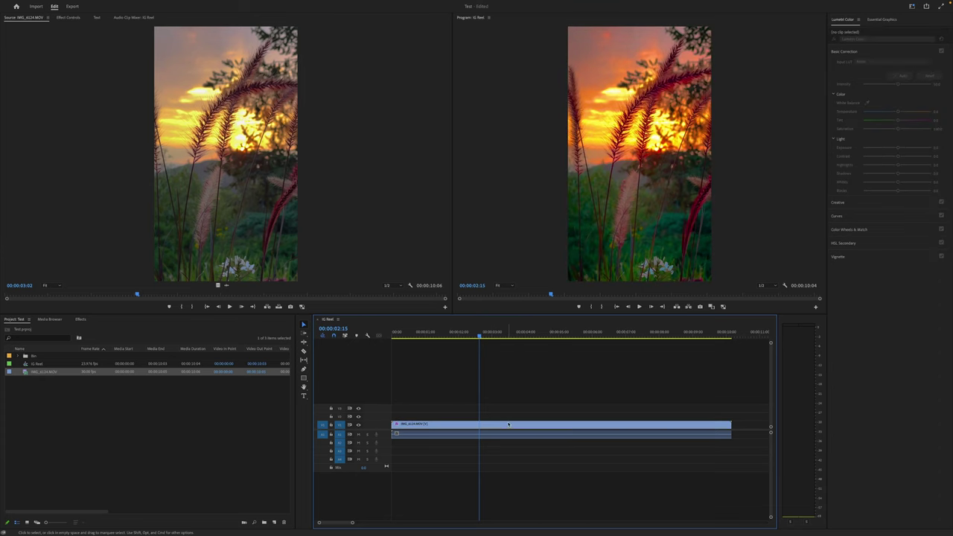
left_click(495, 335)
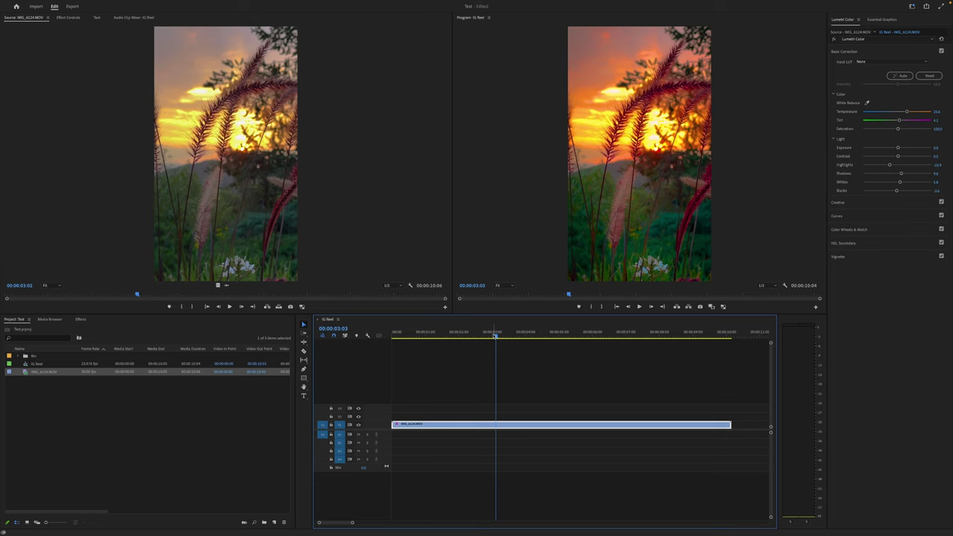
left_click(476, 332)
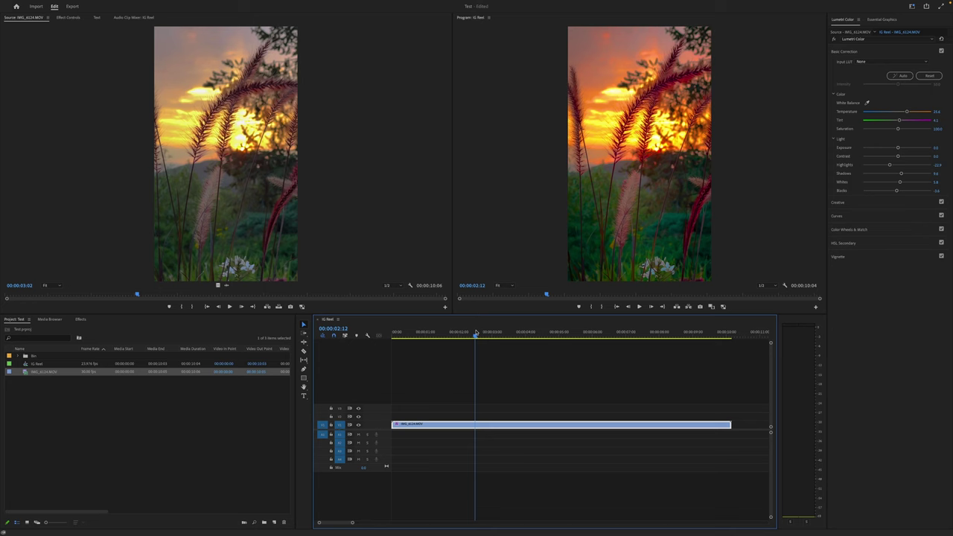
- Mark the clip's range and save the export to Samsung_T5 > Projects > YouTube > the video's folder
key("x")
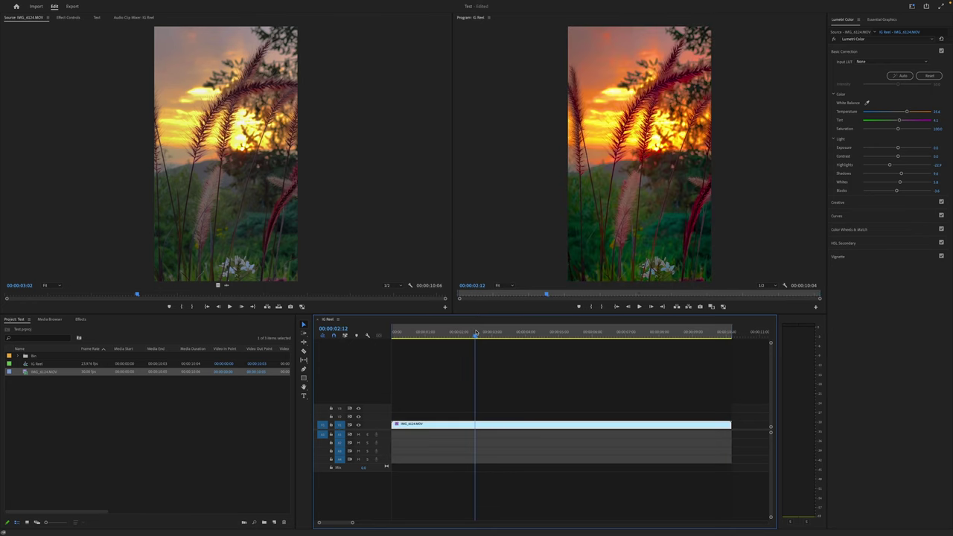
key("super+m")
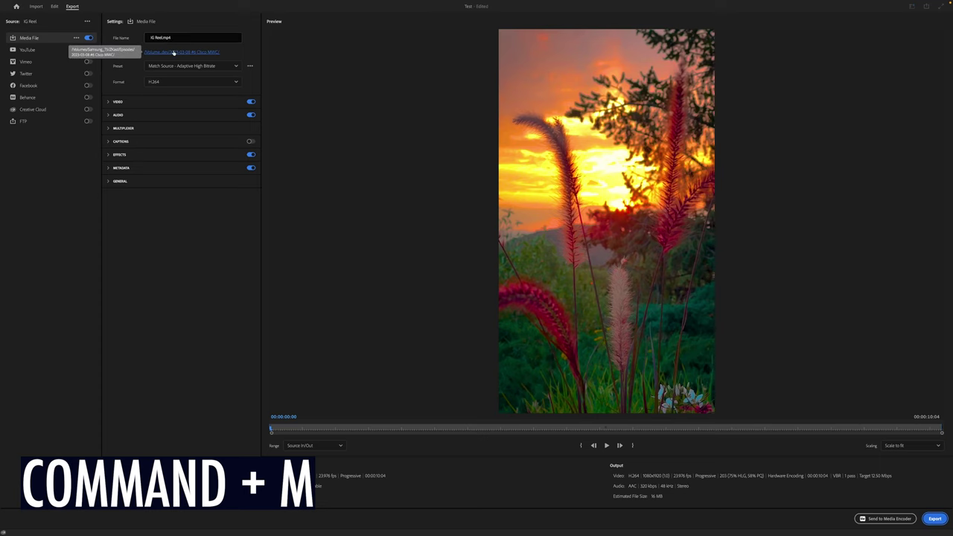
left_click(173, 52)
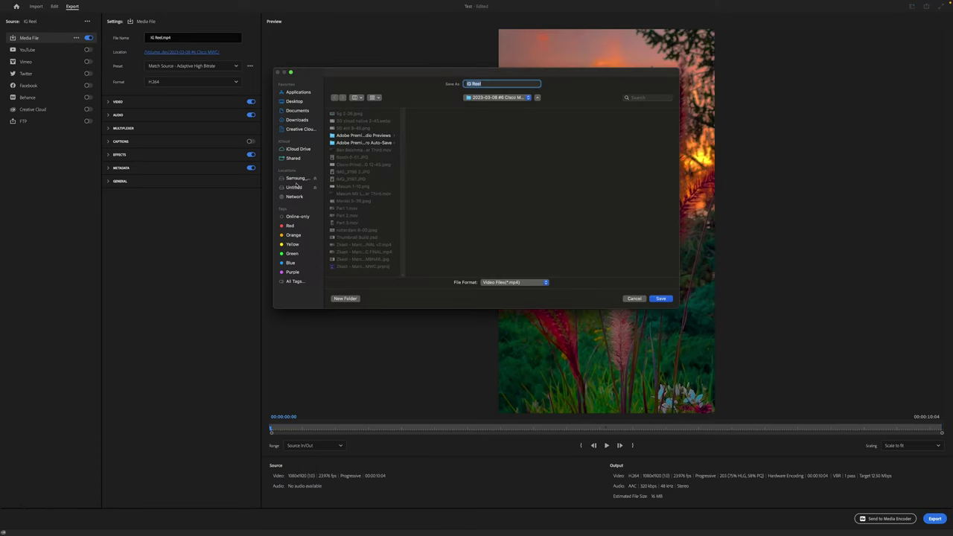
left_click(296, 180)
left_click(370, 171)
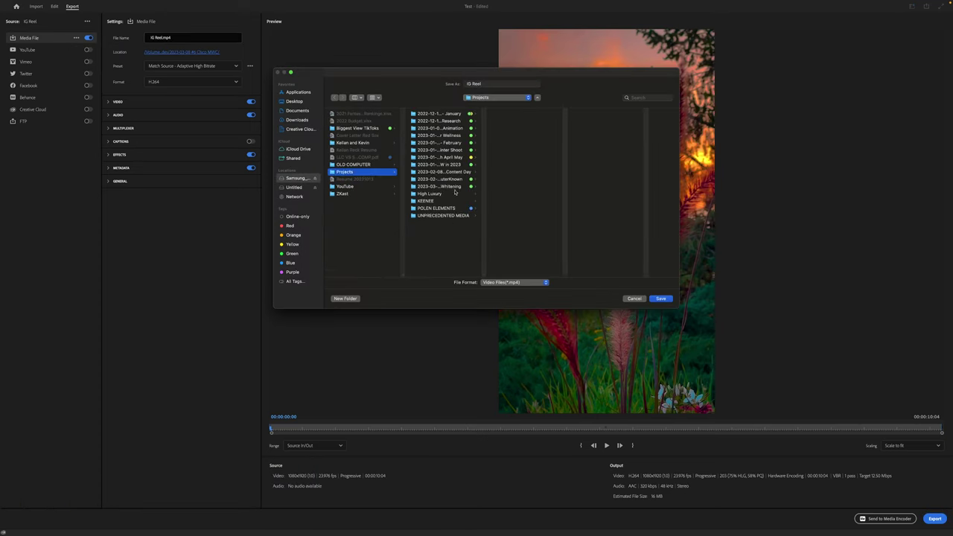
left_click(362, 186)
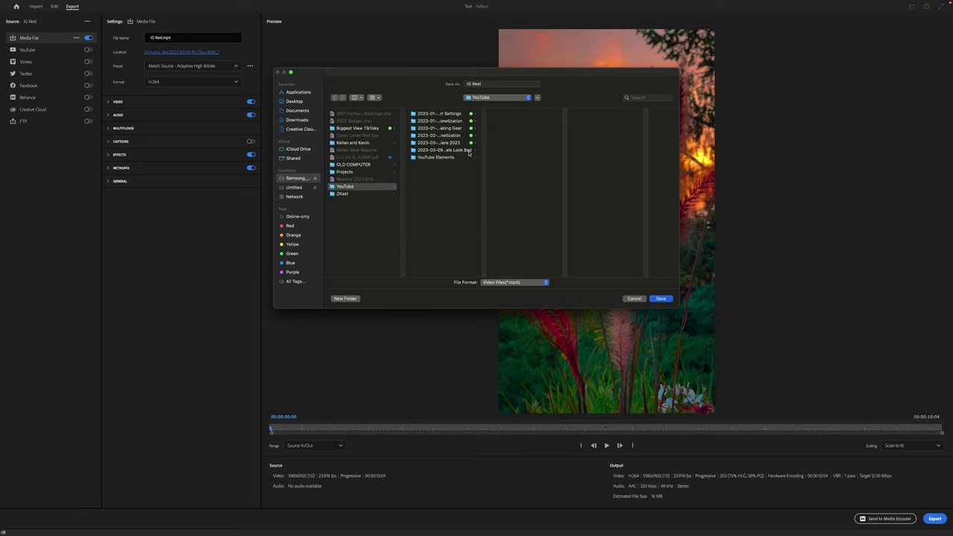
left_click(469, 151)
key("Return")
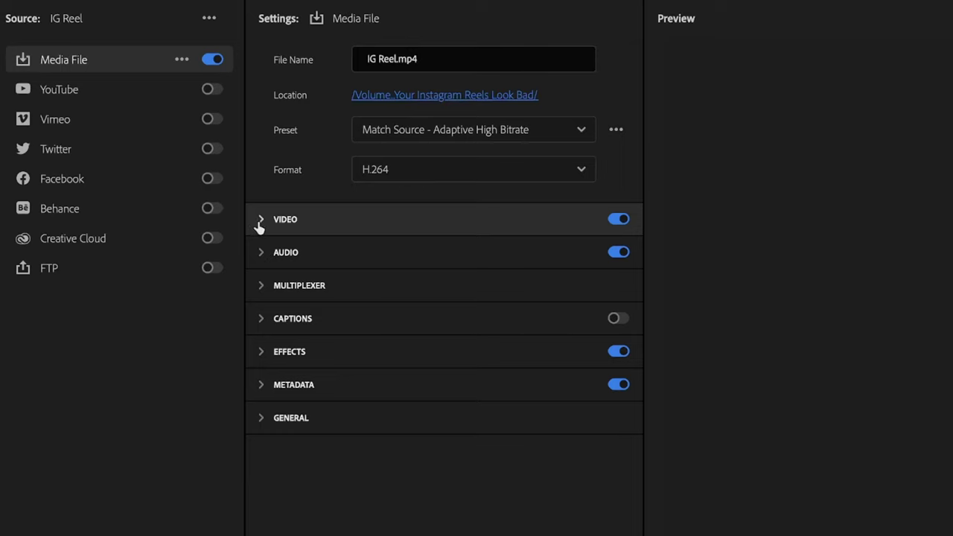
- Keep H.264 as the export format and match the video settings to the source
left_click(428, 181)
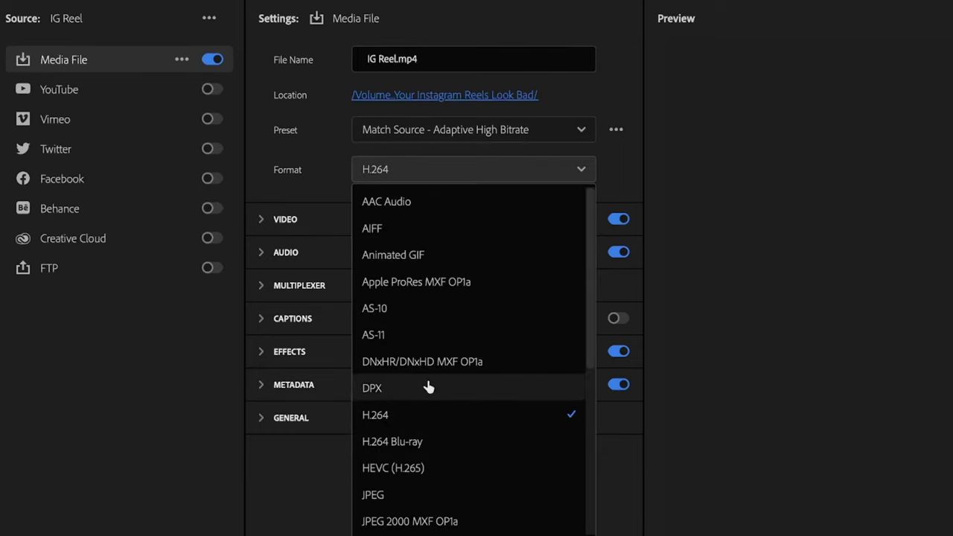
left_click(422, 418)
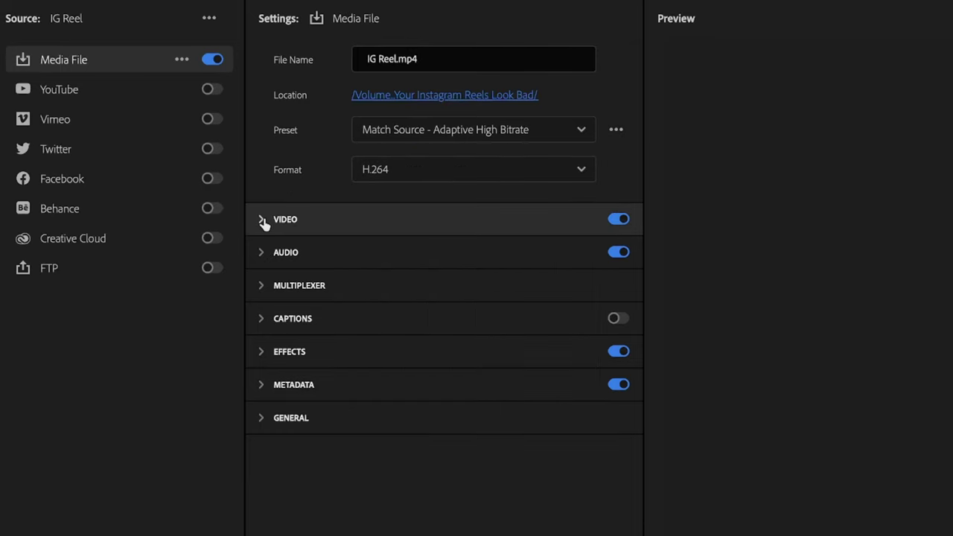
left_click(262, 220)
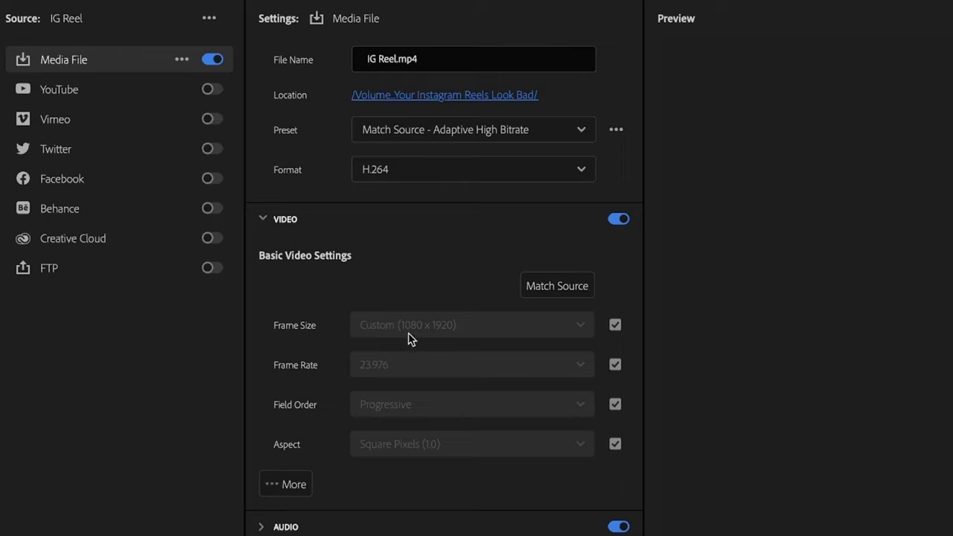
left_click(298, 485)
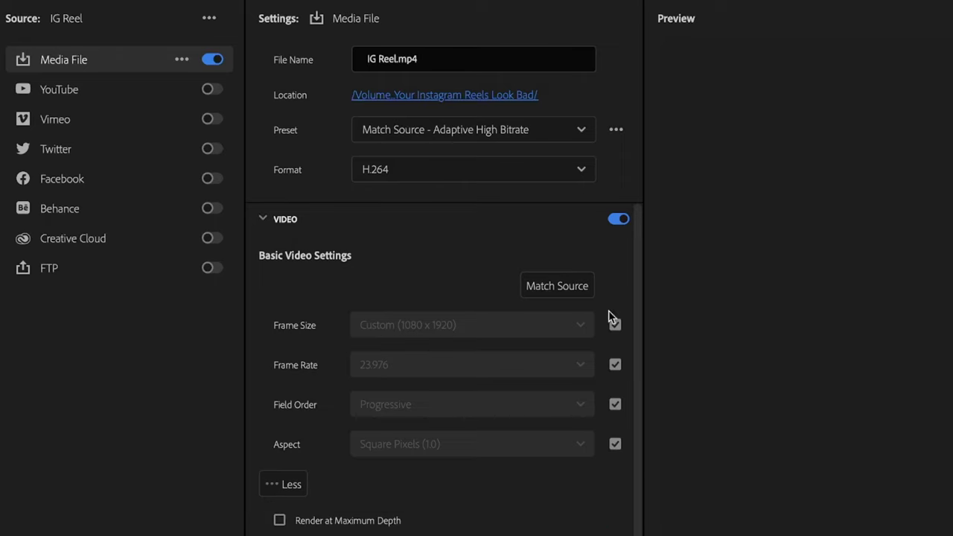
left_click(566, 290)
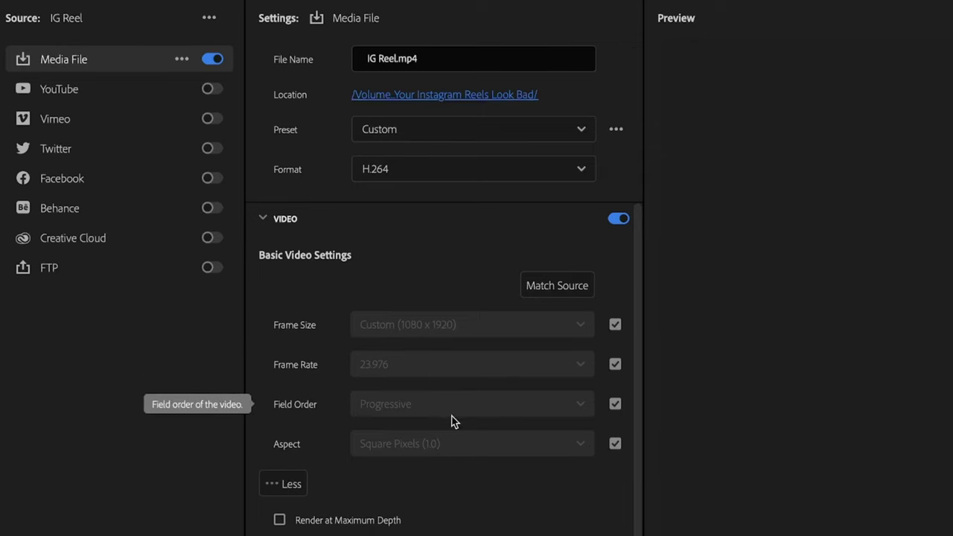
scroll(457, 409, "down", 2)
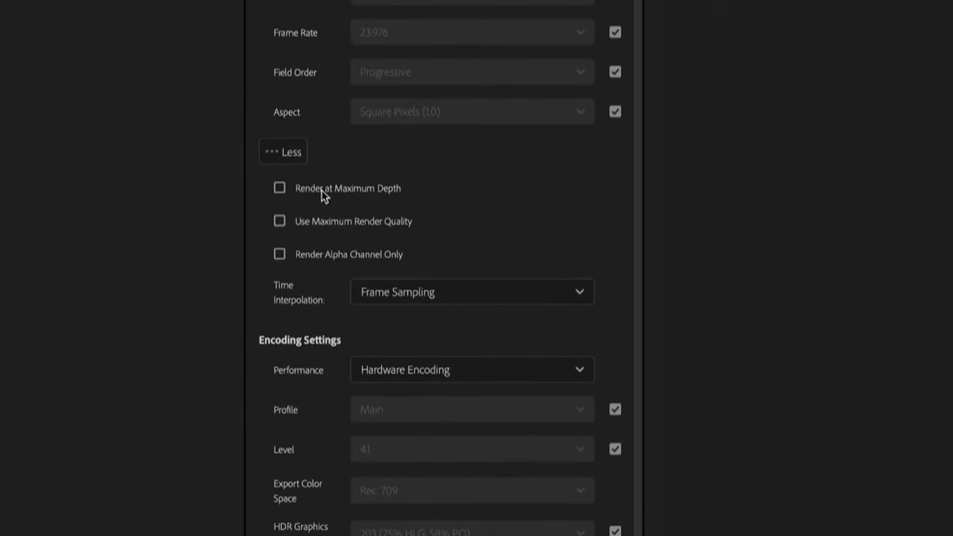
- Enable Render at Maximum Depth and Maximum Render Quality, keeping Hardware Encoding
left_click(309, 140)
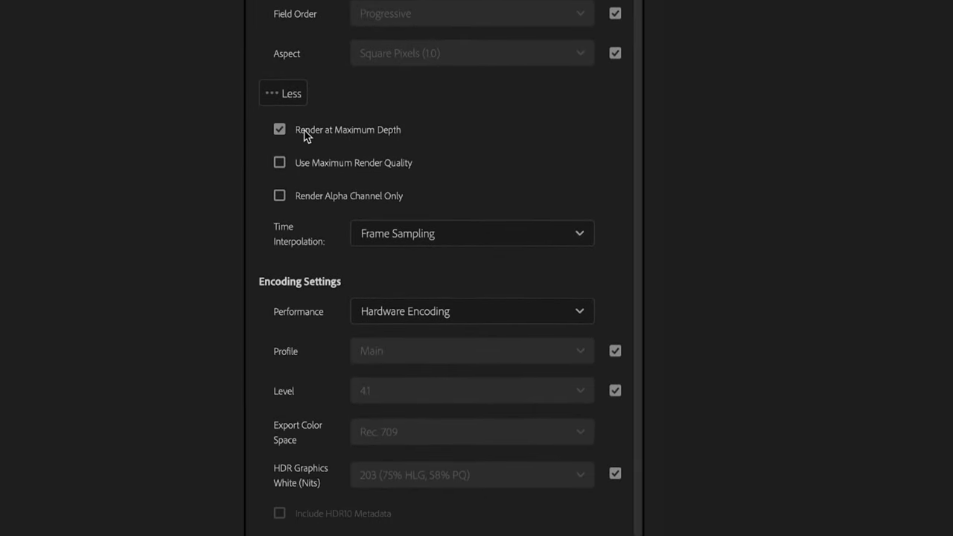
left_click(281, 165)
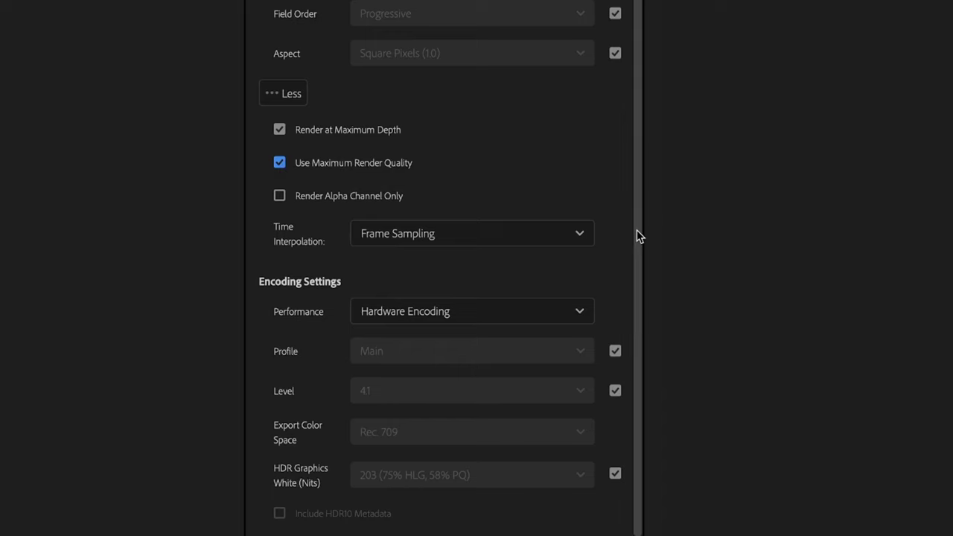
scroll(638, 246, "down", 4)
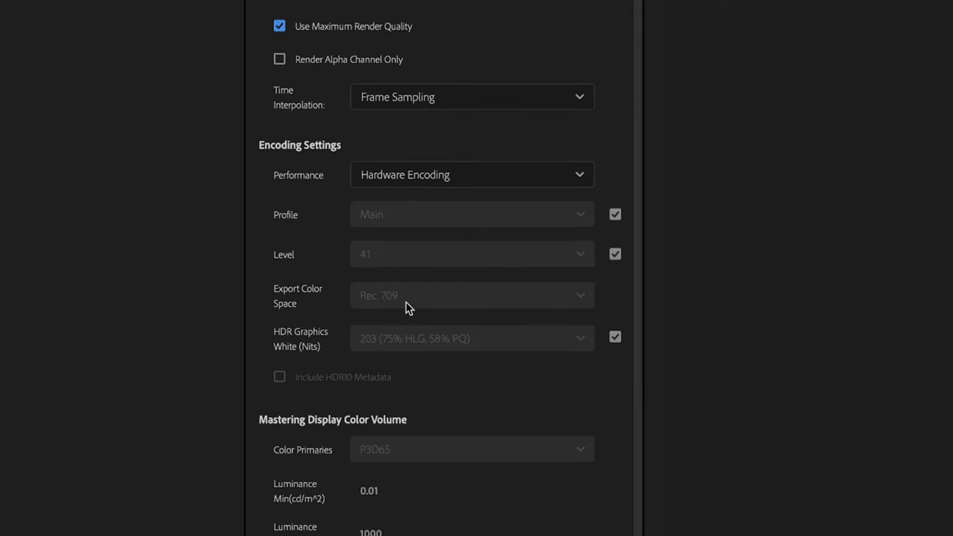
left_click(438, 176)
left_click(474, 183)
scroll(637, 287, "down", 3)
scroll(633, 297, "down", 10)
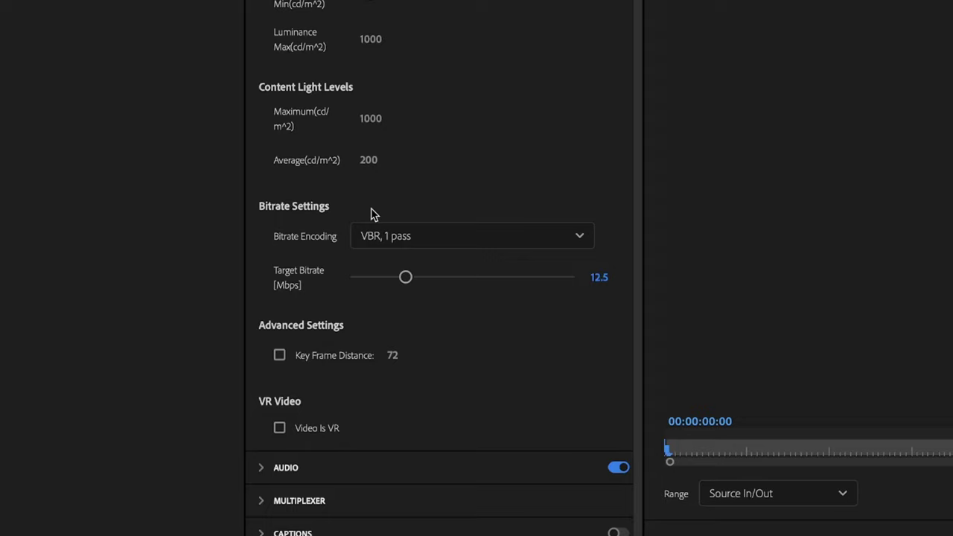
- Set the Target Bitrate to 15 Mbps
left_click(594, 278)
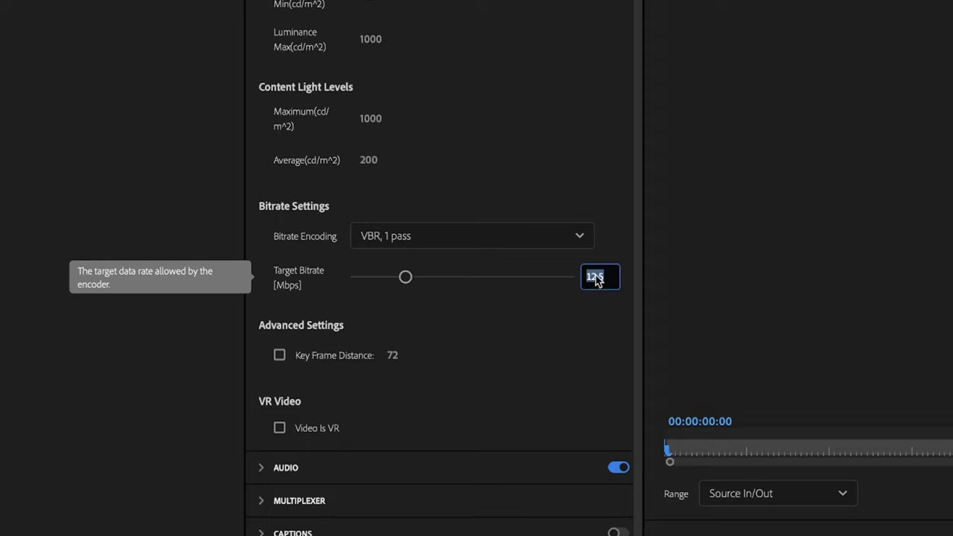
type("15")
key("Return")
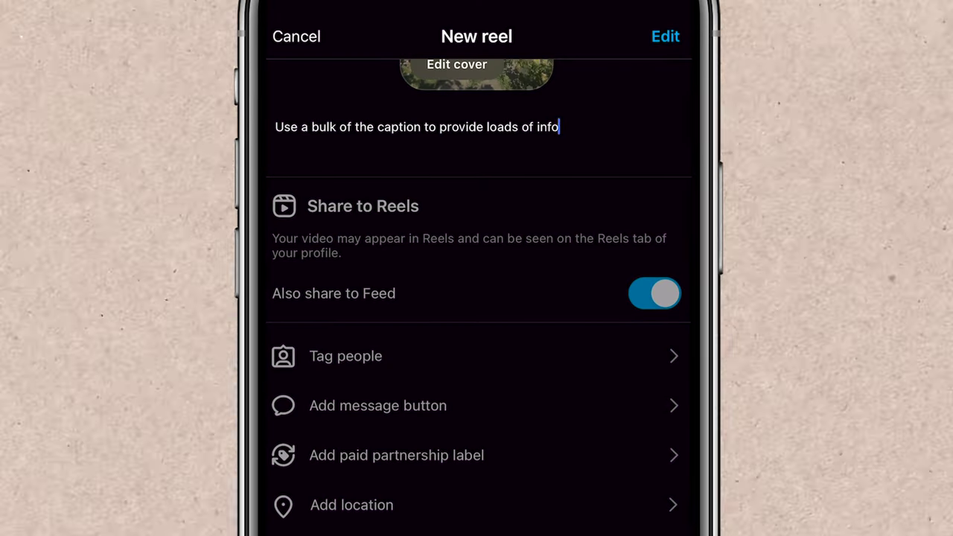
- Continue the reel caption with 'information to the viewer'
type("to the viewer")
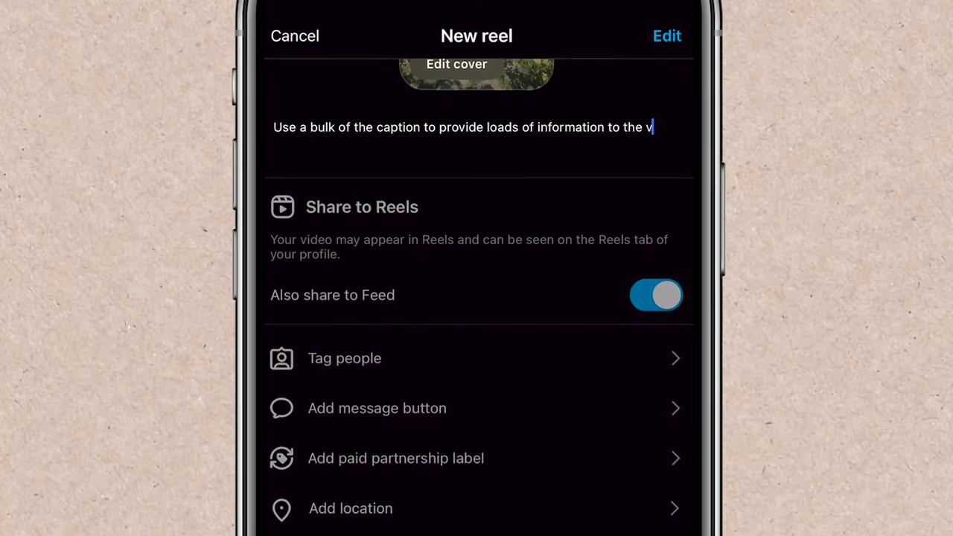